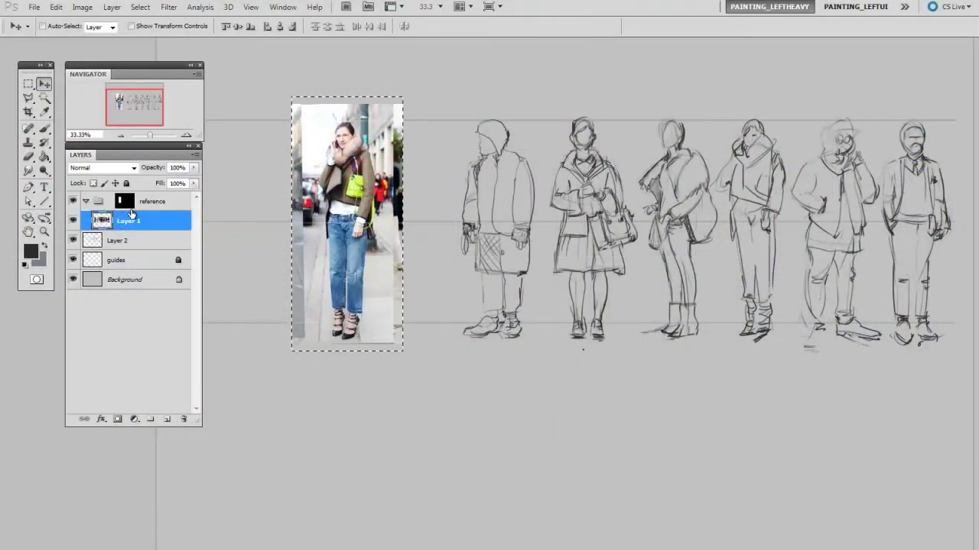
Step: Clear the selection and shift the reference photos so the woman in the blue fur jacket shows through the group mask
key("ctrl+d")
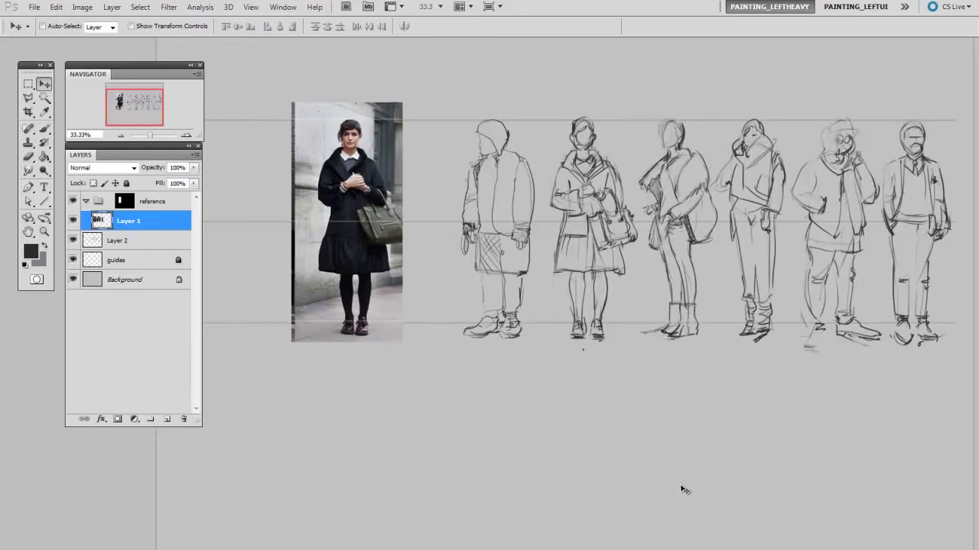
left_click_drag(842, 423, 775, 412)
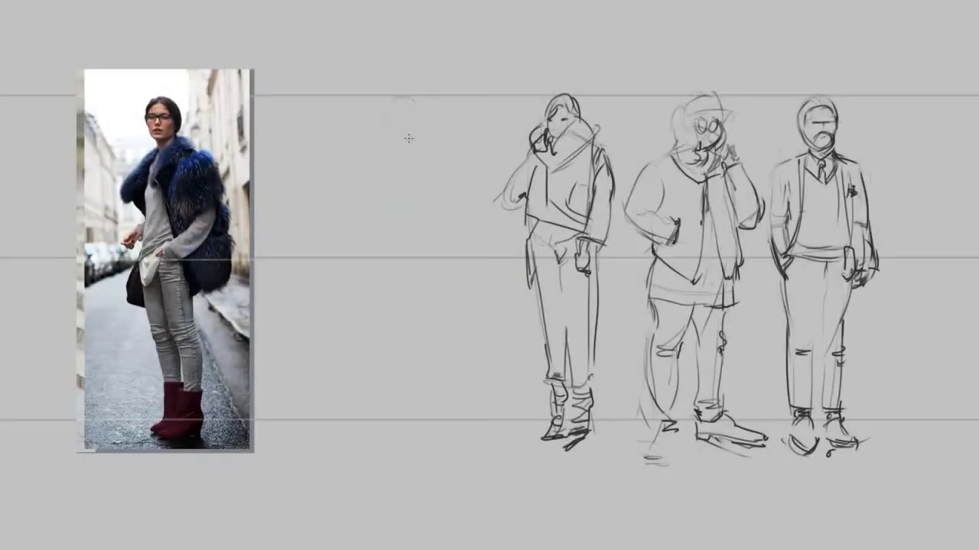
Step: Rough in the fur-jacket woman's head, torso, legs and feet between the guides, adjusting the rough sketch with Free Transform
mouse_move(406, 135)
left_mouse_down()
mouse_move(448, 245)
mouse_move(366, 301)
left_mouse_up()
mouse_move(378, 228)
left_mouse_down()
mouse_move(391, 162)
mouse_move(444, 157)
left_mouse_up()
mouse_move(379, 243)
left_mouse_down()
mouse_move(412, 311)
mouse_move(443, 429)
mouse_move(393, 426)
mouse_move(426, 419)
left_mouse_up()
key("ctrl+t")
left_click_drag(758, 302, 765, 310)
key("Return")
mouse_move(413, 420)
left_mouse_down()
mouse_move(425, 439)
mouse_move(432, 420)
left_mouse_up()
left_click_drag(393, 269, 413, 346)
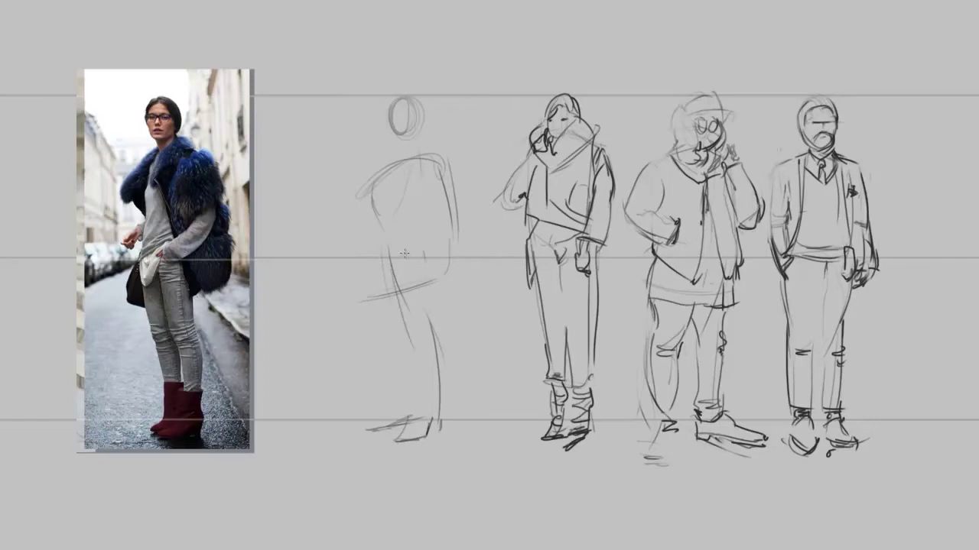
Step: Refine the figure's head contour, shoulder line and the outer front and back edges of the jacket
left_click_drag(364, 193, 389, 219)
key("ctrl+z")
left_click_drag(395, 171, 381, 244)
mouse_move(361, 196)
left_mouse_down()
mouse_move(399, 156)
mouse_move(399, 141)
mouse_move(419, 151)
left_mouse_up()
mouse_move(394, 135)
left_mouse_down()
mouse_move(415, 100)
mouse_move(404, 102)
mouse_move(425, 126)
left_mouse_up()
left_click_drag(395, 97, 390, 127)
mouse_move(419, 158)
left_mouse_down()
mouse_move(413, 203)
mouse_move(447, 280)
left_mouse_up()
Step: Draw the bent forearm coming out of the jacket sleeve, with the hand tucked into the trouser pocket
key("e")
key("b")
mouse_move(420, 238)
left_mouse_down()
mouse_move(431, 253)
mouse_move(440, 216)
mouse_move(455, 214)
mouse_move(417, 253)
left_mouse_up()
mouse_move(459, 212)
left_mouse_down()
mouse_move(427, 251)
mouse_move(411, 251)
mouse_move(419, 255)
left_mouse_up()
left_click_drag(406, 250, 425, 256)
left_click_drag(411, 261, 427, 262)
left_click_drag(436, 220, 442, 157)
Step: Define the jacket's collar, shoulder and puffy sleeve, clean up stray lines, and draw its rounded back edge
left_click_drag(402, 180, 425, 154)
mouse_move(421, 144)
left_mouse_down()
mouse_move(455, 155)
mouse_move(463, 204)
mouse_move(441, 218)
left_mouse_up()
key("e")
mouse_move(448, 202)
left_mouse_down()
mouse_move(431, 160)
mouse_move(421, 165)
mouse_move(465, 174)
left_mouse_up()
key("b")
mouse_move(464, 199)
left_mouse_down()
mouse_move(474, 223)
mouse_move(468, 282)
left_mouse_up()
Step: Draw the slim trouser legs from the hips down and the ankle boots on the lower guide
mouse_move(429, 256)
left_mouse_down()
mouse_move(440, 286)
mouse_move(475, 285)
mouse_move(434, 286)
left_mouse_up()
mouse_move(437, 274)
left_mouse_down()
mouse_move(451, 390)
mouse_move(409, 301)
mouse_move(437, 393)
mouse_move(412, 384)
mouse_move(412, 435)
left_mouse_up()
mouse_move(450, 386)
left_mouse_down()
mouse_move(455, 432)
mouse_move(409, 435)
left_mouse_up()
mouse_move(412, 382)
left_mouse_down()
mouse_move(410, 422)
mouse_move(399, 433)
left_mouse_up()
left_click_drag(432, 339, 433, 380)
left_click_drag(402, 323, 412, 382)
Step: Redraw the front of the torso from the collar to the waist, erasing rough lines where needed
mouse_move(388, 249)
left_mouse_down()
mouse_move(402, 324)
mouse_move(402, 282)
mouse_move(388, 255)
mouse_move(398, 287)
mouse_move(397, 254)
left_mouse_up()
key("e")
key("b")
left_click_drag(390, 247, 395, 259)
left_click_drag(395, 223, 393, 254)
left_click_drag(393, 185, 385, 240)
left_click_drag(398, 150, 390, 191)
mouse_move(409, 127)
left_mouse_down()
mouse_move(422, 128)
mouse_move(414, 141)
left_mouse_up()
Step: Sketch the neck, the far arm with its raised hand, and the jacket's front opening edge
key("b")
left_click_drag(417, 138, 416, 146)
left_click_drag(382, 233, 388, 244)
mouse_move(378, 205)
left_mouse_down()
mouse_move(390, 230)
mouse_move(375, 209)
left_mouse_up()
key("e")
key("b")
left_click_drag(366, 187, 396, 238)
key("ctrl+z")
left_click_drag(403, 164, 392, 246)
Step: Adjust the sketched fur-jacket figure slightly with Free Transform
key("ctrl+t")
left_click_drag(528, 438, 523, 441)
key("Return")
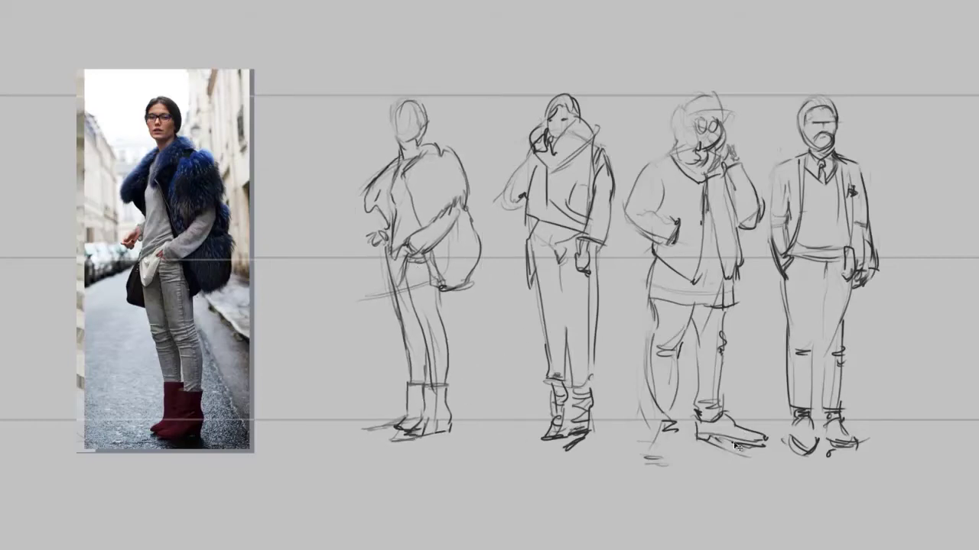
Step: Add the handbag hanging at the hip, erase the construction lines across the thighs, and darken the jacket's inner edge
mouse_move(384, 250)
left_mouse_down()
mouse_move(374, 291)
mouse_move(389, 299)
left_mouse_up()
left_click_drag(385, 255, 390, 297)
key("e")
mouse_move(364, 304)
left_mouse_down()
mouse_move(466, 279)
mouse_move(414, 287)
mouse_move(433, 269)
left_mouse_up()
left_click_drag(408, 276, 411, 304)
left_click_drag(435, 249, 440, 317)
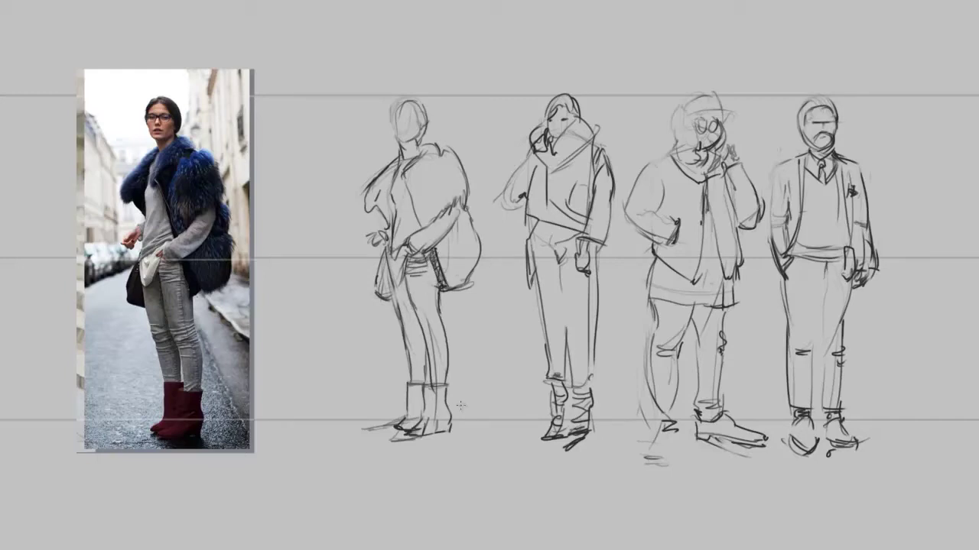
Step: Shade the jacket's front opening, roughen the fur edges, and darken the collar, neck and hair
mouse_move(390, 184)
left_mouse_down()
mouse_move(375, 213)
mouse_move(393, 187)
left_mouse_up()
left_click_drag(394, 202, 391, 240)
left_click_drag(392, 175, 380, 200)
key("e")
mouse_move(373, 214)
left_mouse_down()
mouse_move(364, 196)
mouse_move(359, 203)
left_mouse_up()
left_click_drag(371, 195, 382, 210)
mouse_move(444, 155)
left_mouse_down()
mouse_move(422, 188)
mouse_move(425, 221)
left_mouse_up()
mouse_move(399, 147)
left_mouse_down()
mouse_move(405, 166)
mouse_move(396, 163)
left_mouse_up()
left_click_drag(428, 104, 422, 136)
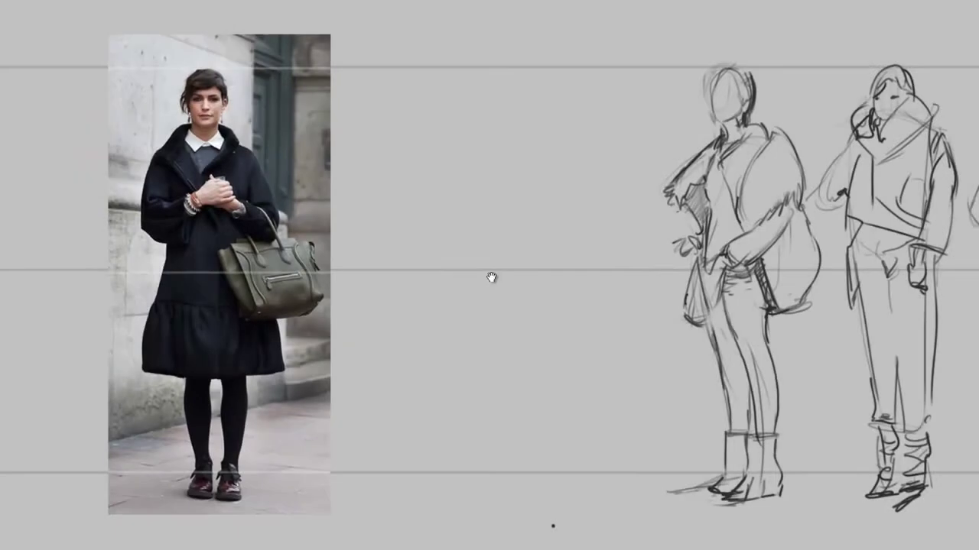
Step: Block in the black-coat woman with a chin mark, centre line, waist, flared skirt and legs beside her photo
left_click_drag(473, 121, 513, 119)
left_click_drag(437, 368, 556, 362)
left_click_drag(486, 164, 482, 485)
left_click_drag(521, 369, 508, 487)
left_click_drag(471, 374, 480, 471)
left_click_drag(493, 257, 472, 256)
left_click_drag(456, 266, 427, 397)
left_click_drag(526, 269, 548, 375)
left_click_drag(461, 268, 456, 199)
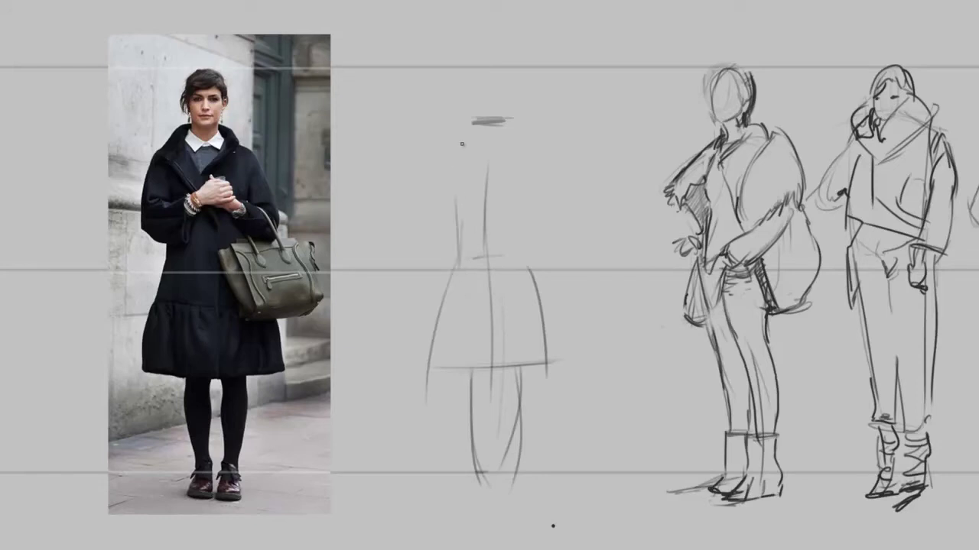
Step: Sketch the coat's collar slopes and shoulder line, and both bent arms of the black-coat figure
left_click_drag(465, 130, 443, 154)
mouse_move(506, 129)
left_mouse_down()
mouse_move(531, 184)
mouse_move(435, 152)
mouse_move(433, 235)
left_mouse_up()
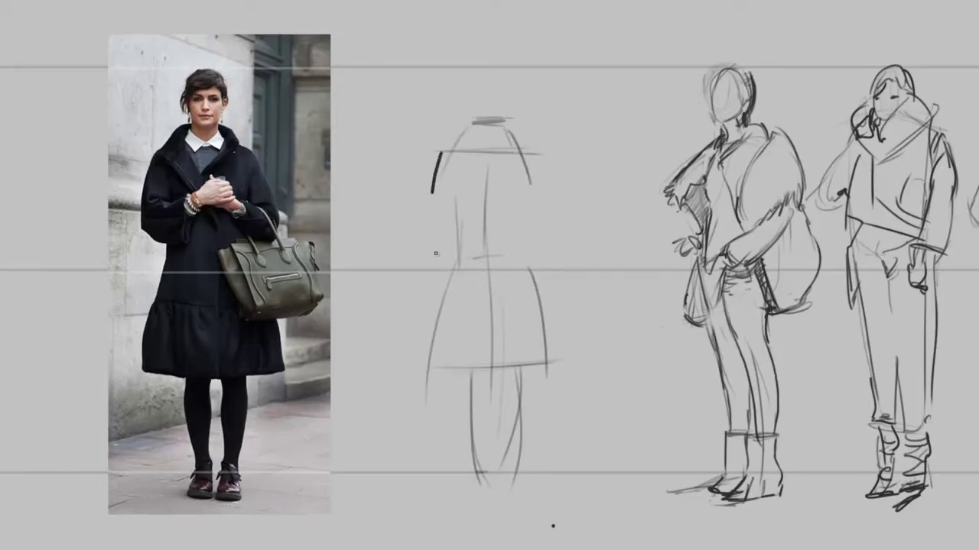
mouse_move(440, 152)
left_mouse_down()
mouse_move(432, 233)
mouse_move(489, 239)
left_mouse_up()
left_click_drag(540, 162, 567, 223)
left_click_drag(497, 223, 547, 242)
left_click_drag(533, 164, 551, 238)
Step: Draw the boxy handbag hanging from the forearm beside the coat's skirt
left_click_drag(556, 332, 556, 380)
left_click_drag(519, 312, 584, 295)
left_click_drag(563, 242, 578, 337)
mouse_move(496, 265)
left_mouse_down()
mouse_move(526, 356)
mouse_move(575, 251)
left_mouse_up()
mouse_move(496, 260)
left_mouse_down()
mouse_move(525, 328)
mouse_move(583, 309)
left_mouse_up()
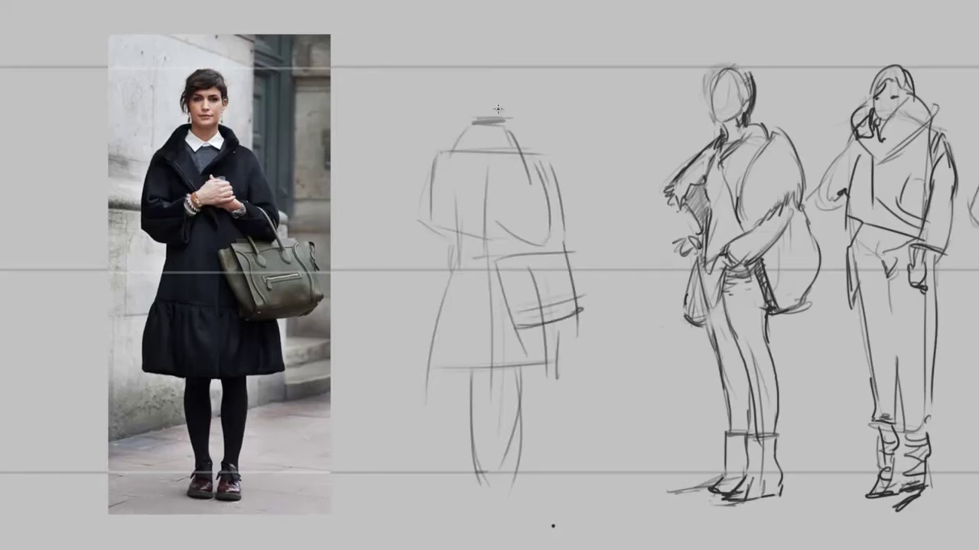
Step: Sketch the head and V-shaped coat collar, and define the skirt hem, legs and shoes of the black-coat figure
mouse_move(495, 115)
left_mouse_down()
mouse_move(484, 76)
mouse_move(490, 183)
left_mouse_up()
left_click_drag(453, 145, 486, 187)
left_click_drag(428, 368, 556, 356)
left_click_drag(466, 373, 472, 474)
mouse_move(533, 367)
left_mouse_down()
mouse_move(517, 463)
mouse_move(464, 497)
mouse_move(484, 489)
left_mouse_up()
mouse_move(460, 495)
left_mouse_down()
mouse_move(499, 503)
mouse_move(525, 487)
left_mouse_up()
left_click_drag(503, 500, 529, 501)
left_click_drag(516, 504, 526, 504)
Step: Draw the bag handle and hand details, and define the coat's sleeves, elbow and waistline
mouse_move(501, 232)
left_mouse_down()
mouse_move(503, 269)
mouse_move(524, 252)
left_mouse_up()
left_click_drag(540, 214, 550, 252)
left_click_drag(527, 209, 536, 208)
mouse_move(533, 221)
left_mouse_down()
mouse_move(551, 246)
mouse_move(523, 240)
left_mouse_up()
mouse_move(508, 223)
left_mouse_down()
mouse_move(518, 218)
mouse_move(478, 234)
mouse_move(481, 255)
left_mouse_up()
mouse_move(464, 212)
left_mouse_down()
mouse_move(429, 220)
mouse_move(452, 254)
left_mouse_up()
left_click_drag(435, 258, 482, 258)
left_click_drag(435, 161, 422, 233)
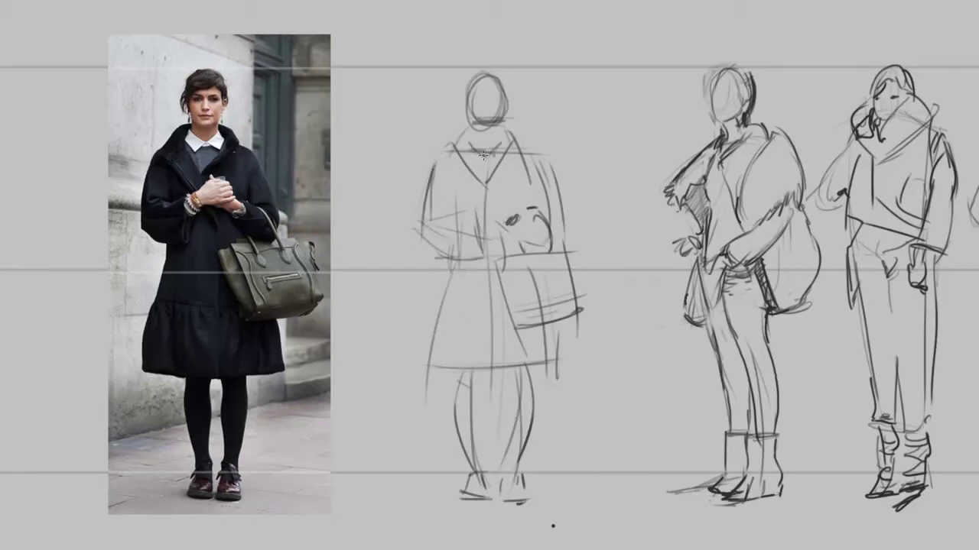